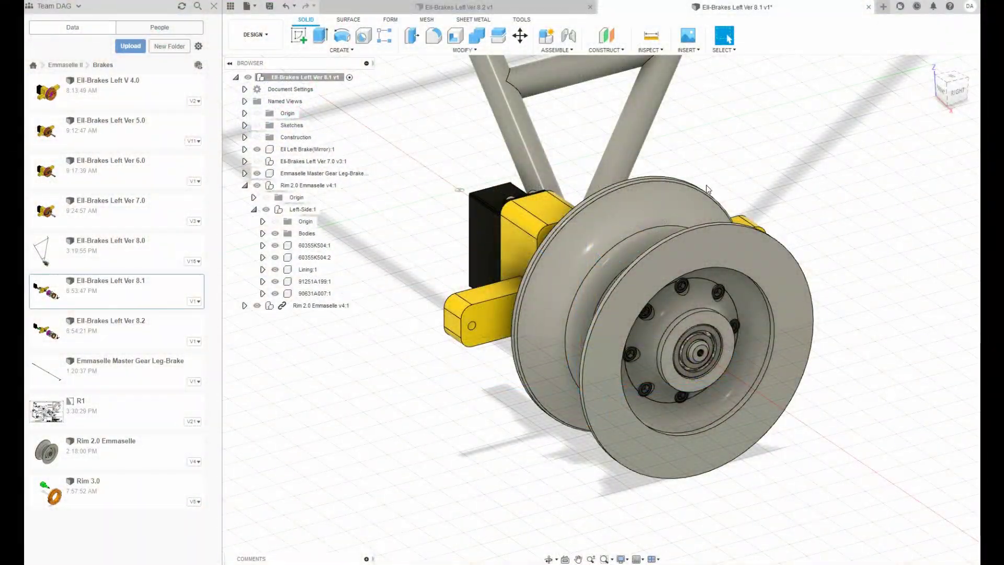
Hide the linked Rim 2.0 Emmaselle component that covers the brake assembly.
scroll(786, 215, "up", 1)
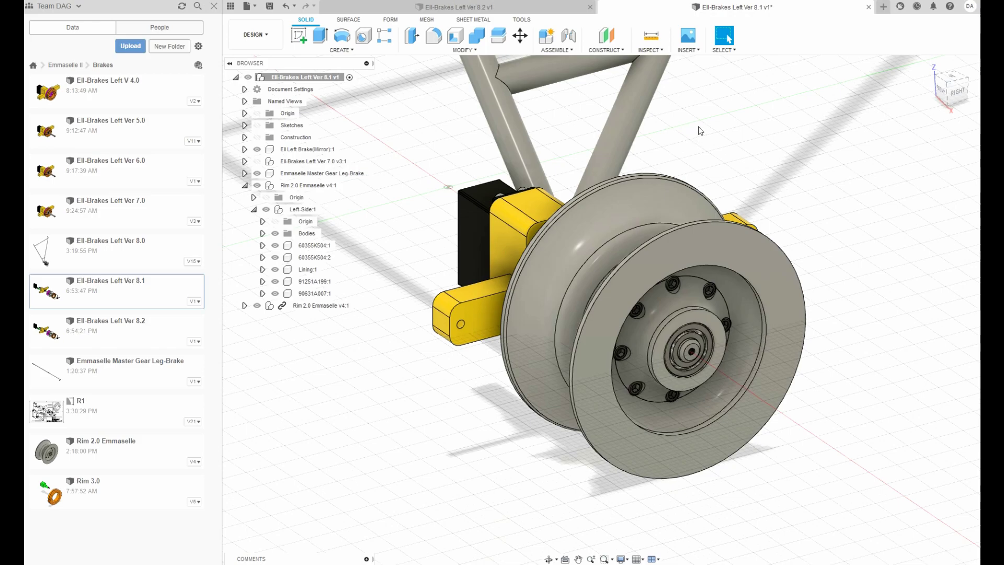
scroll(678, 130, "down", 1)
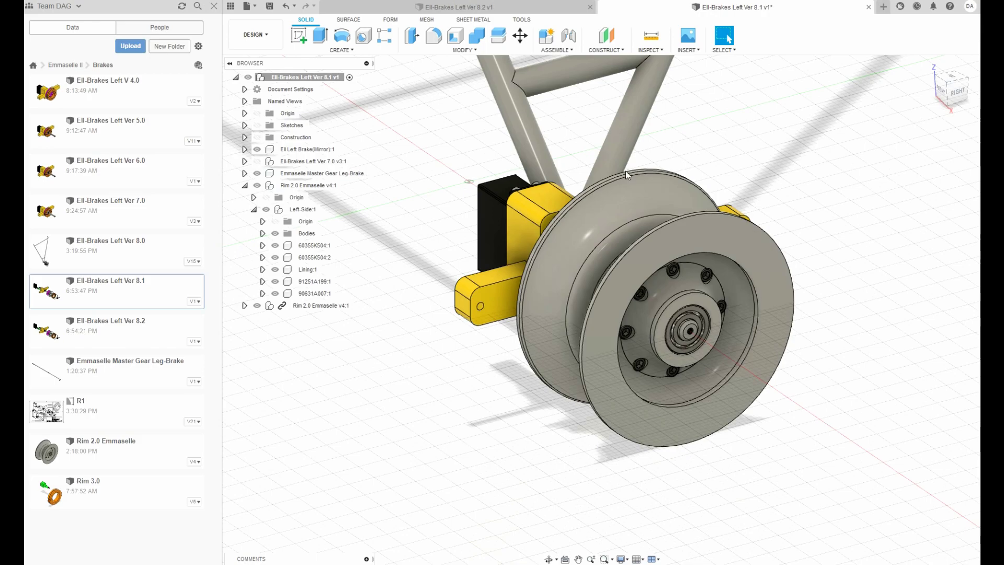
left_click(257, 305)
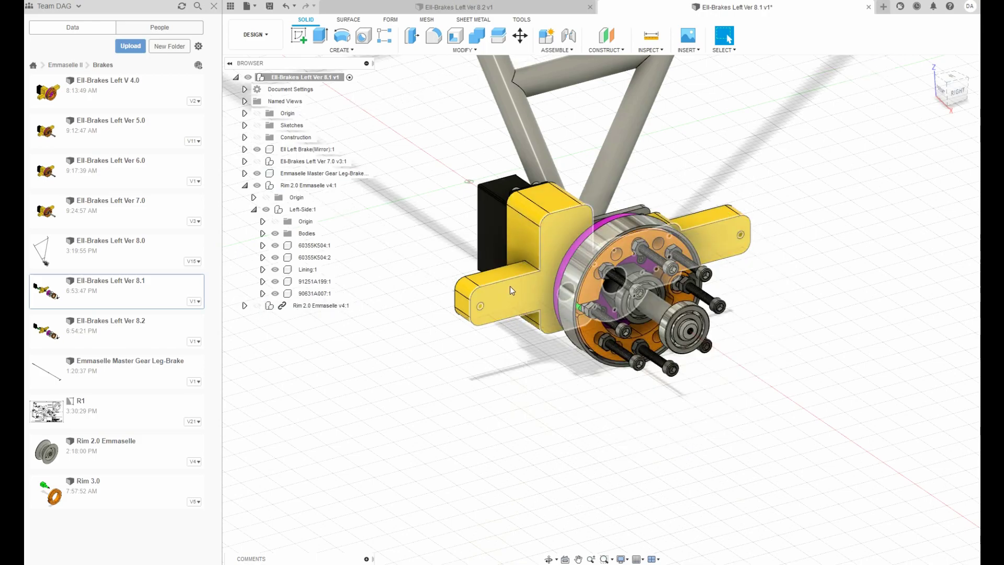
scroll(510, 286, "up", 5)
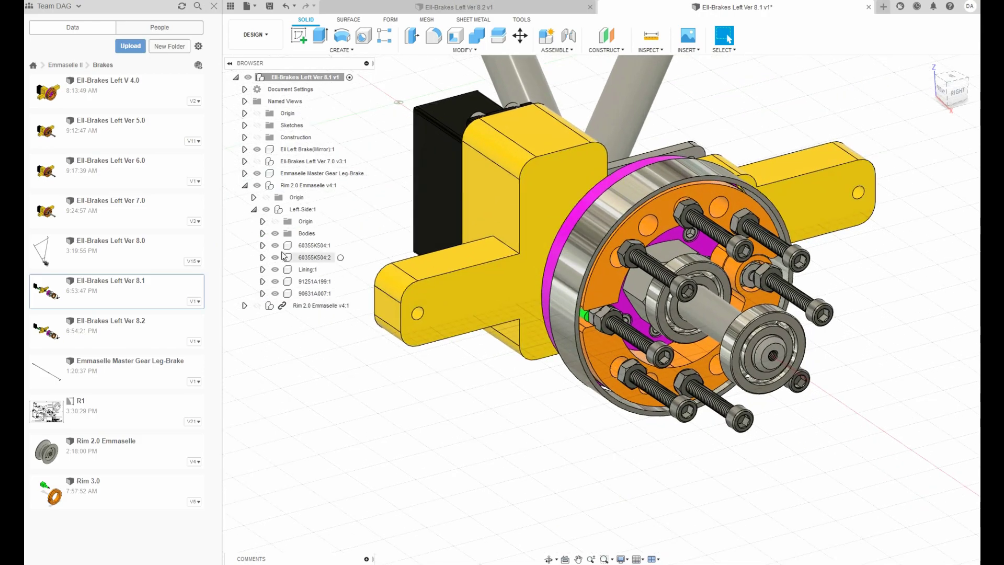
Hide both 60355K504 components, 91251A199, 90631A007 and the Lining inside the Left-Side component.
left_click(272, 244)
left_click(275, 245)
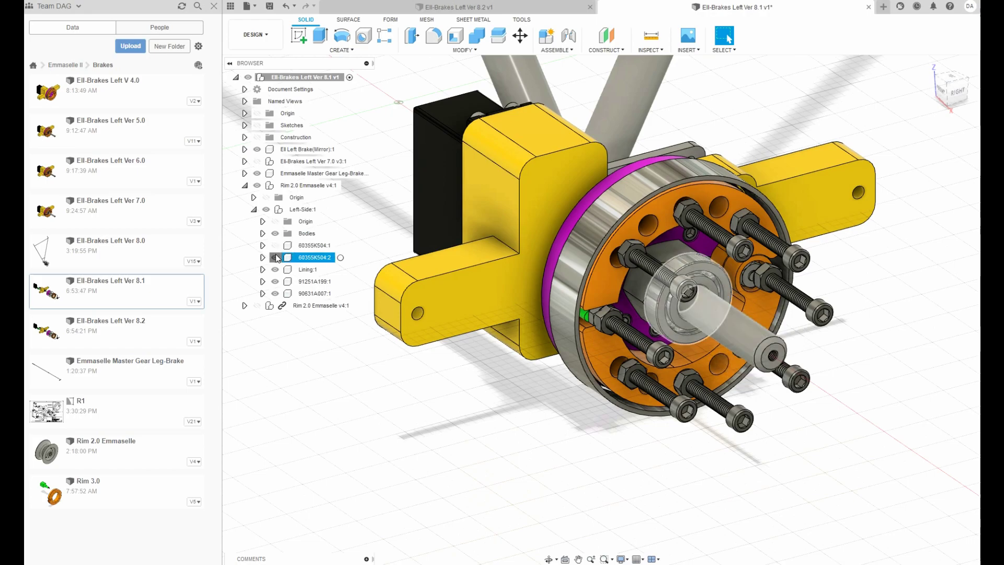
left_click(275, 257)
left_click(275, 281)
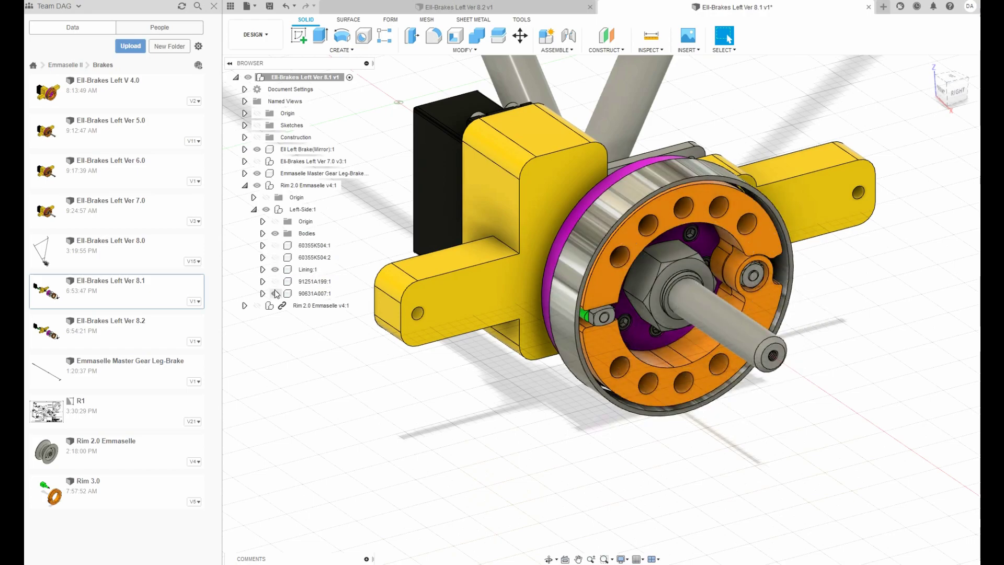
left_click(275, 293)
left_click(275, 269)
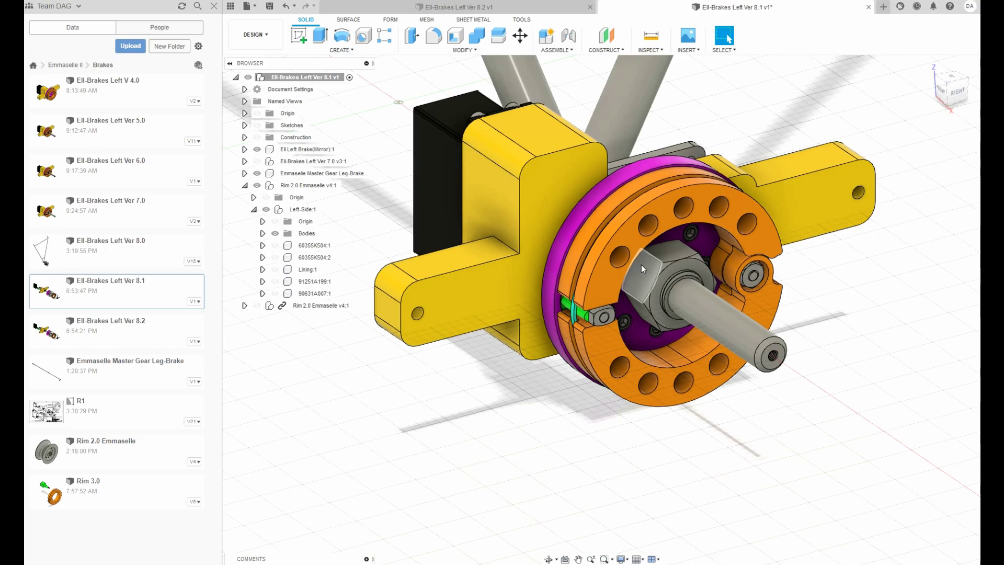
Show the Lining ring temporarily to examine its fit around the orange brake shoes, and hide it again.
left_click_drag(641, 265, 656, 232)
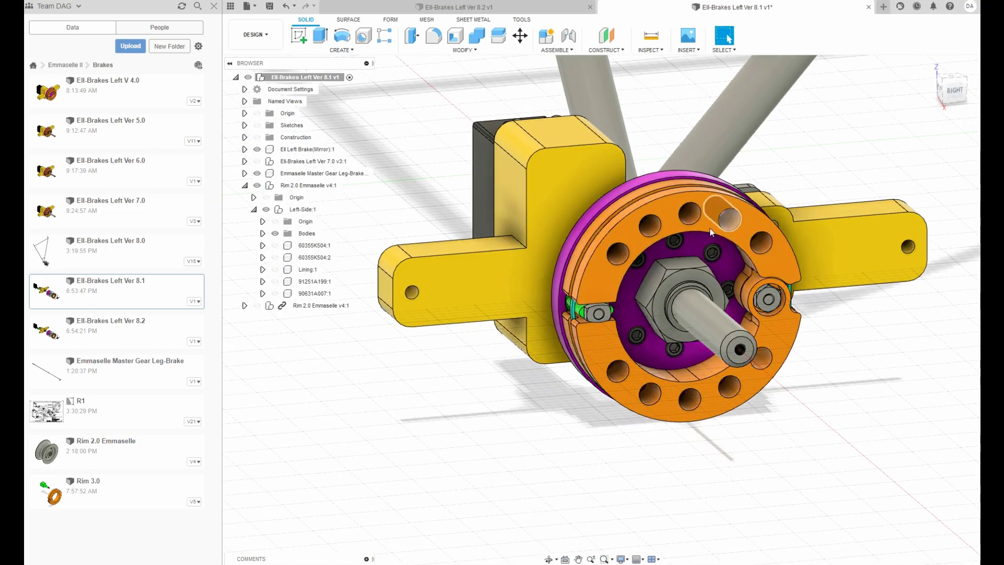
scroll(584, 328, "up", 5)
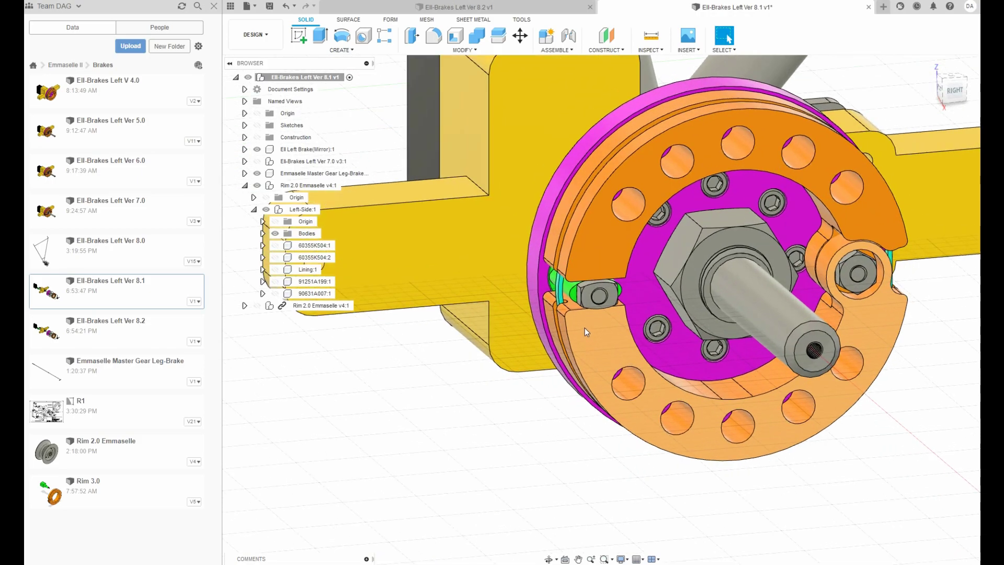
scroll(569, 278, "down", 4)
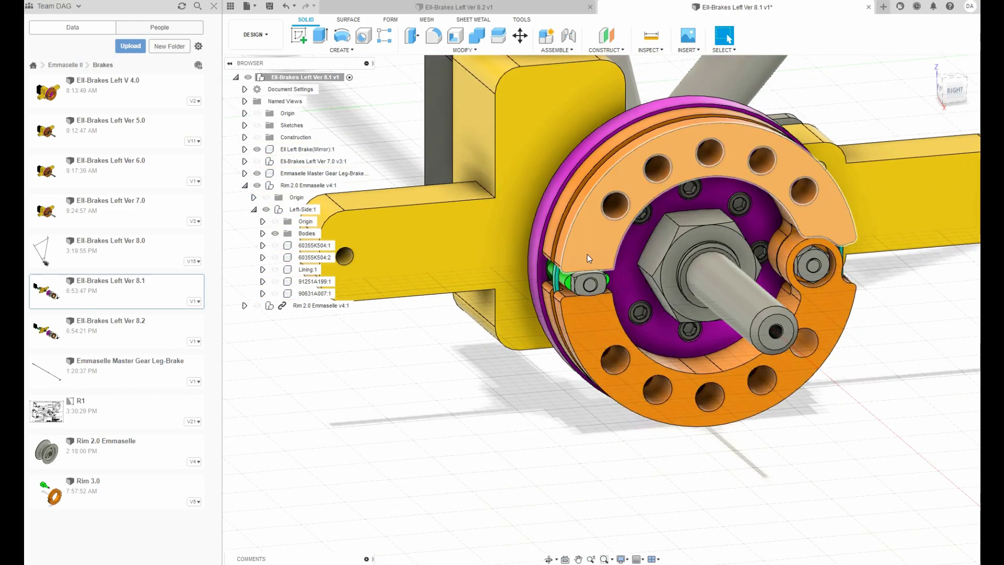
left_click(275, 269)
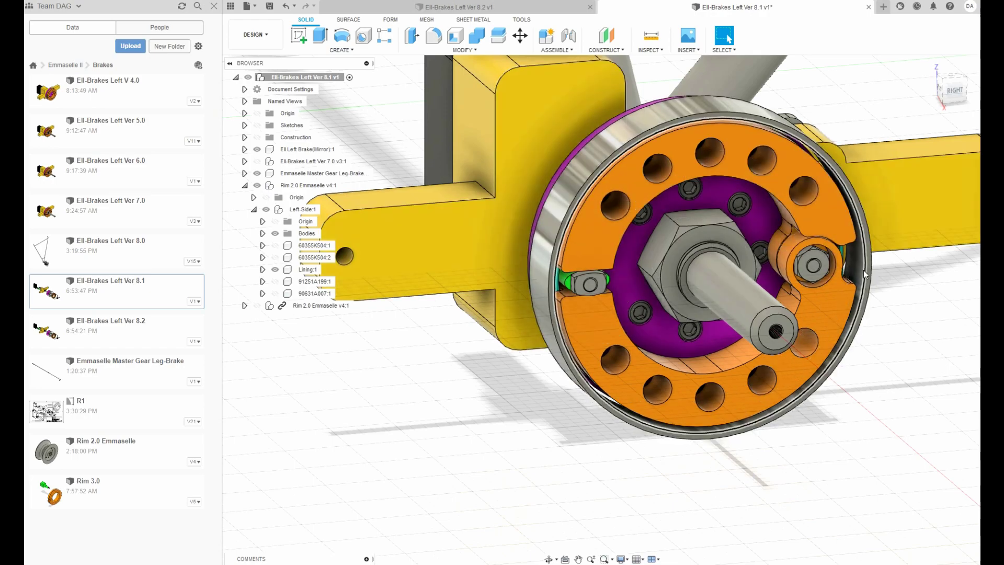
scroll(646, 243, "down", 4)
scroll(593, 256, "up", 3)
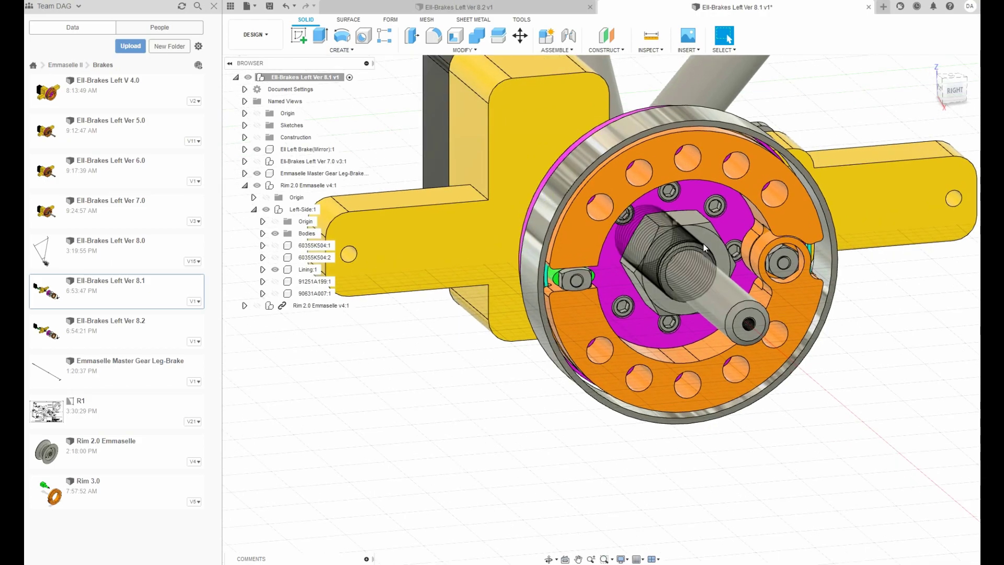
scroll(594, 257, "down", 2)
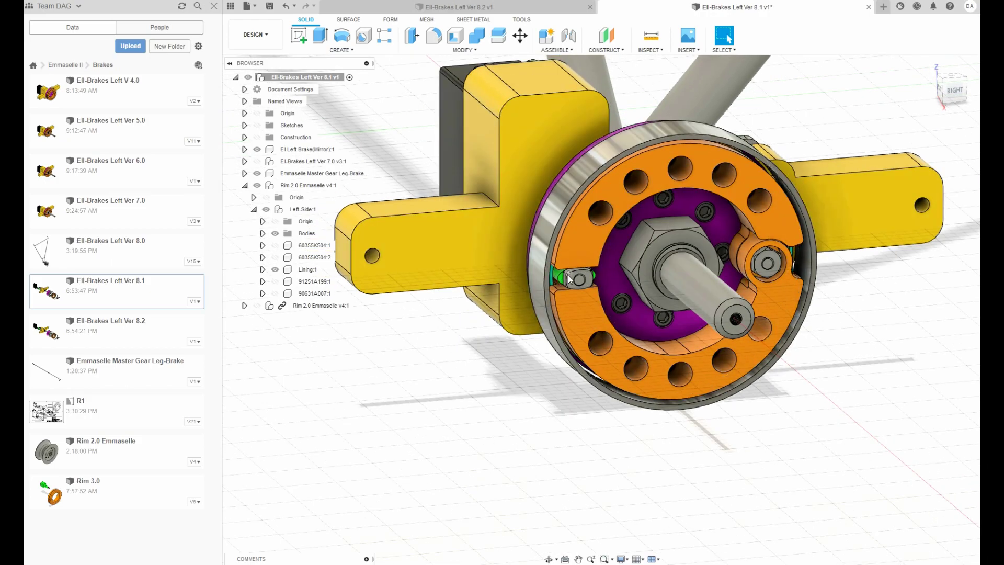
left_click(532, 284)
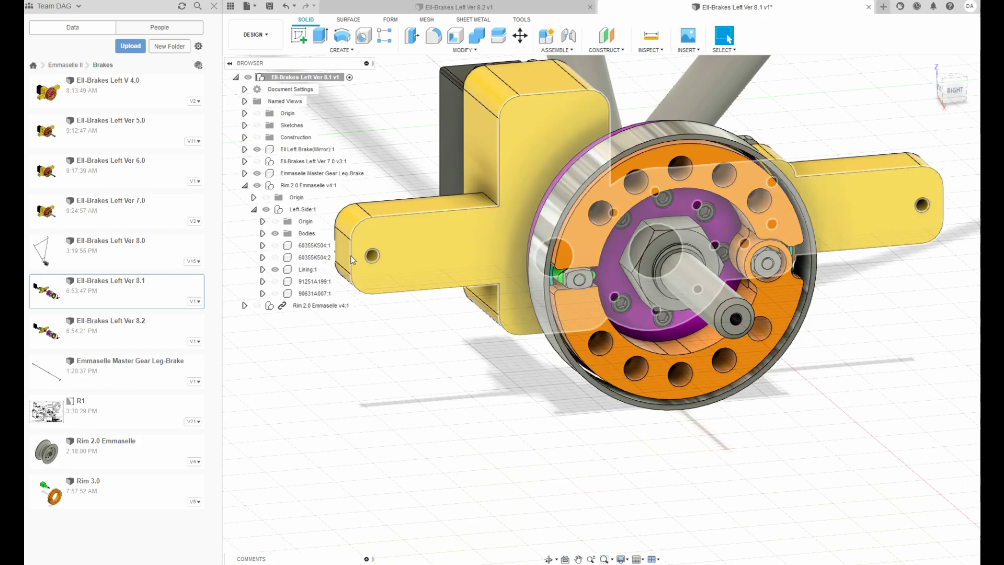
key("v")
Examine the green cam between the orange brake shoes and the teal ring around them from the front side.
scroll(531, 285, "up", 3)
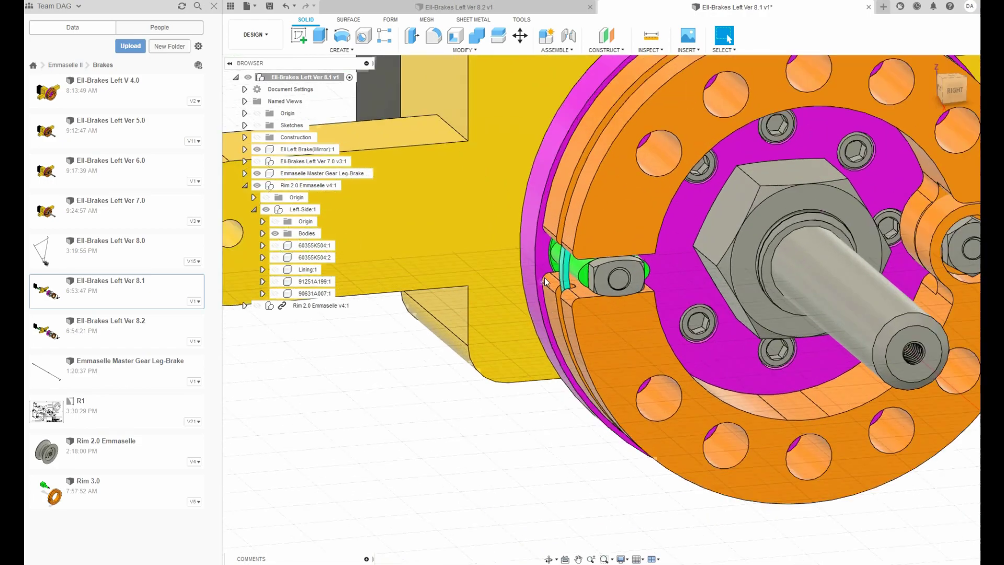
scroll(560, 277, "down", 2)
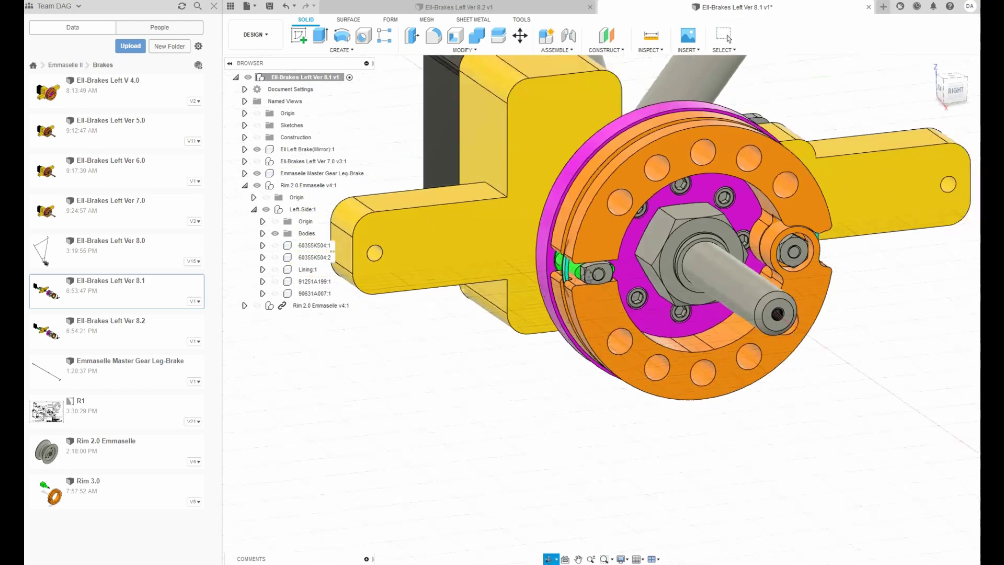
left_click_drag(559, 277, 594, 316)
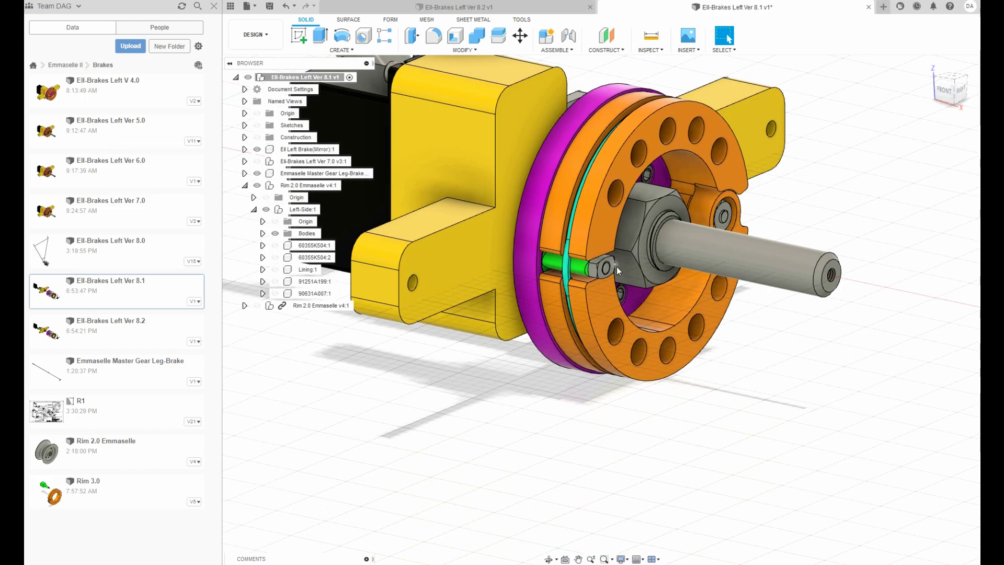
scroll(621, 267, "up", 5)
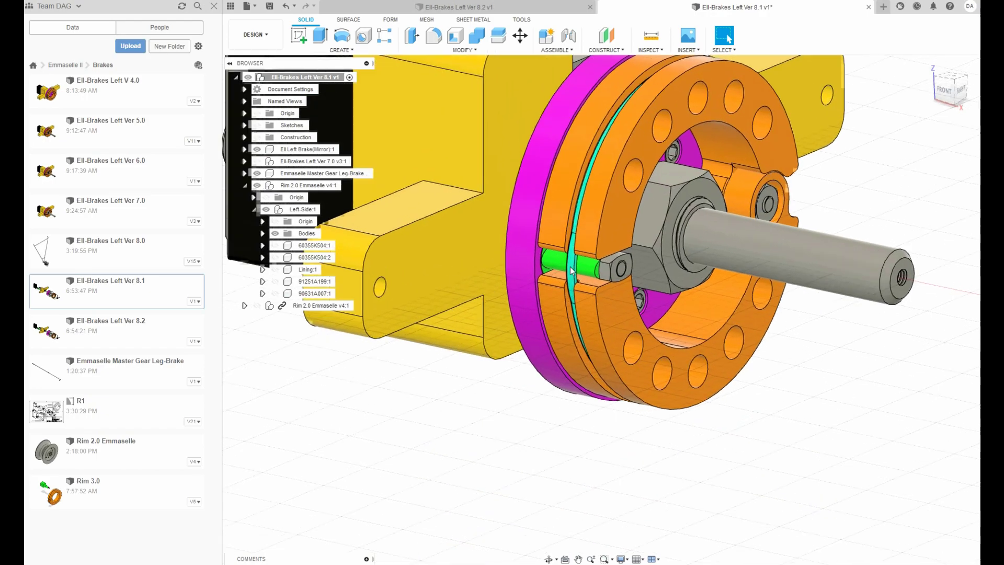
scroll(583, 238, "down", 5)
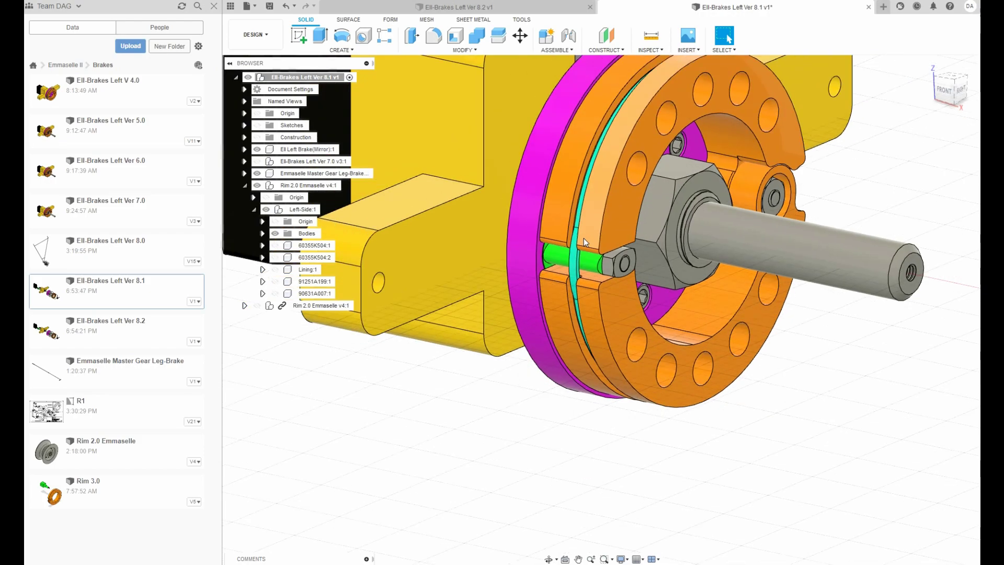
scroll(596, 296, "up", 3)
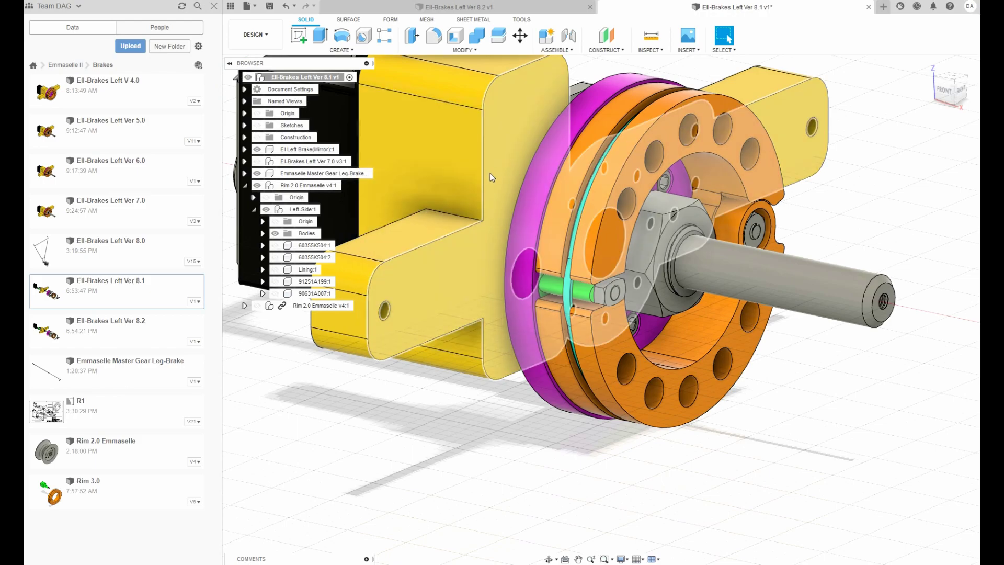
Switch to the Ell-Brakes Left Ver 8.2 design and examine the exploded brake parts from the black servo to the end nut.
left_click(499, 16)
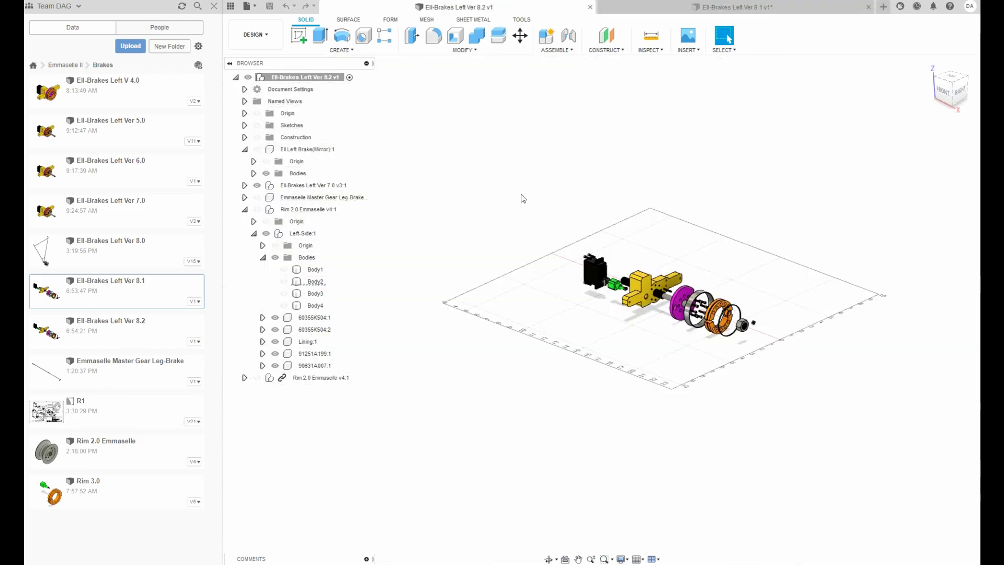
scroll(674, 295, "up", 5)
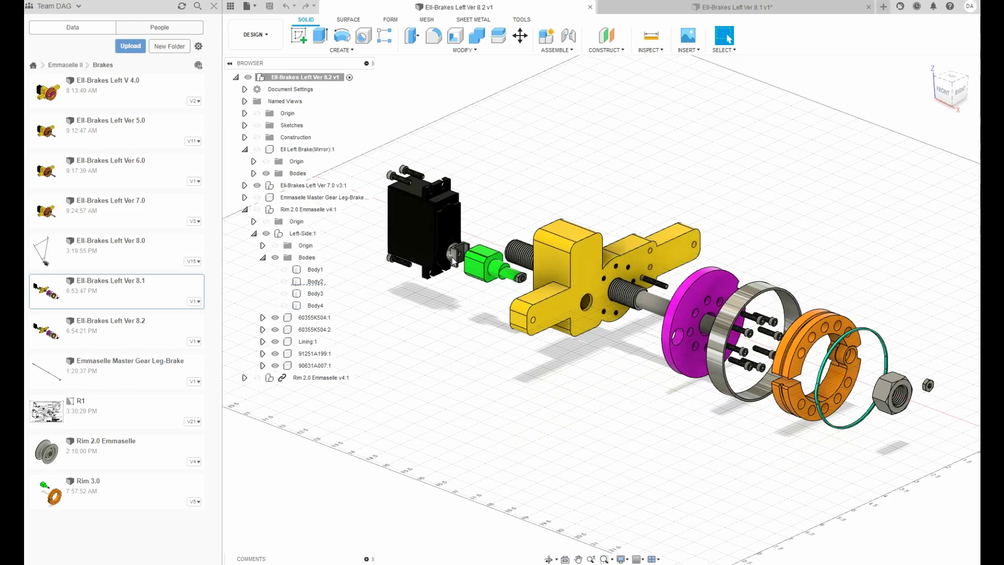
scroll(455, 253, "up", 4)
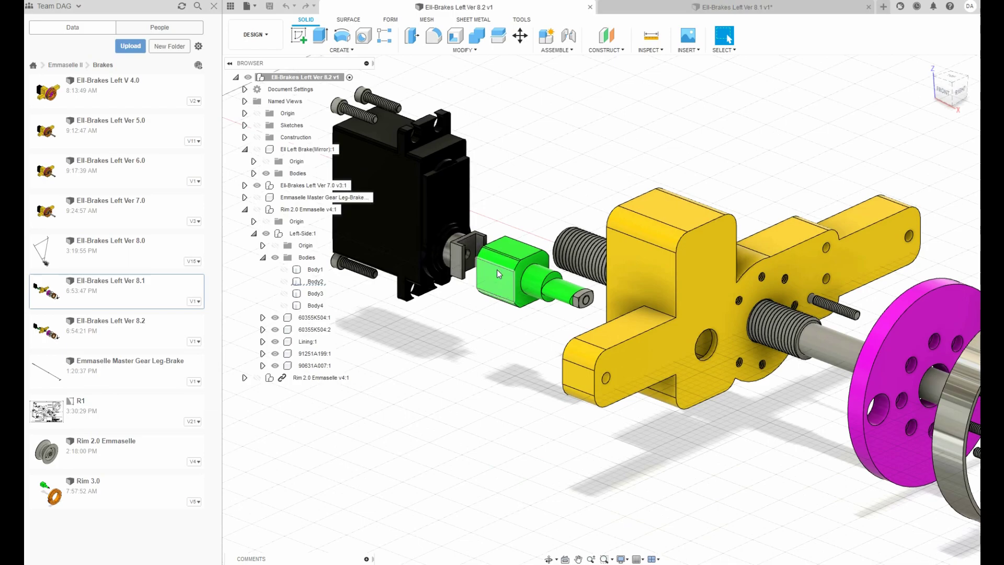
scroll(493, 268, "down", 2)
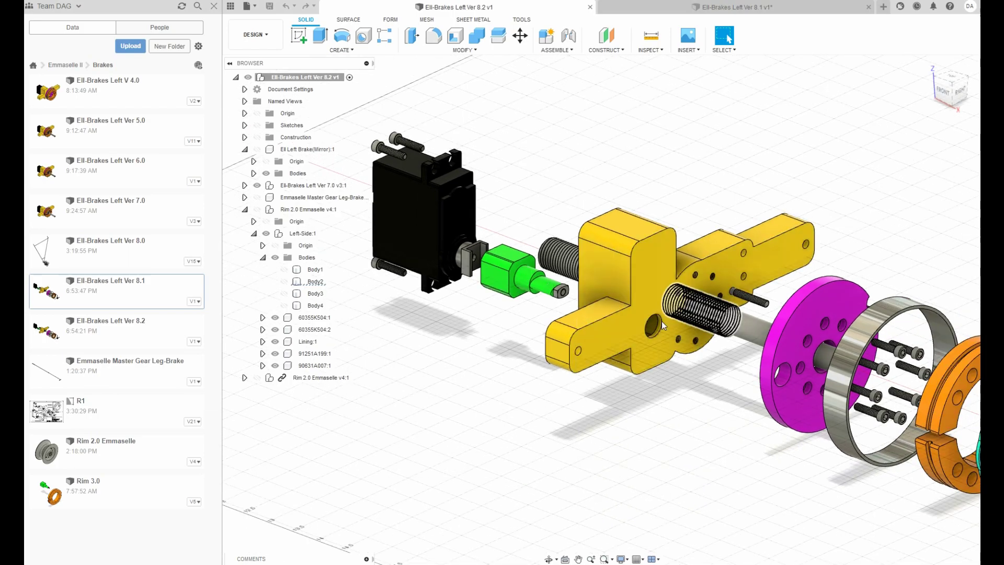
scroll(653, 329, "down", 3)
scroll(775, 366, "up", 1)
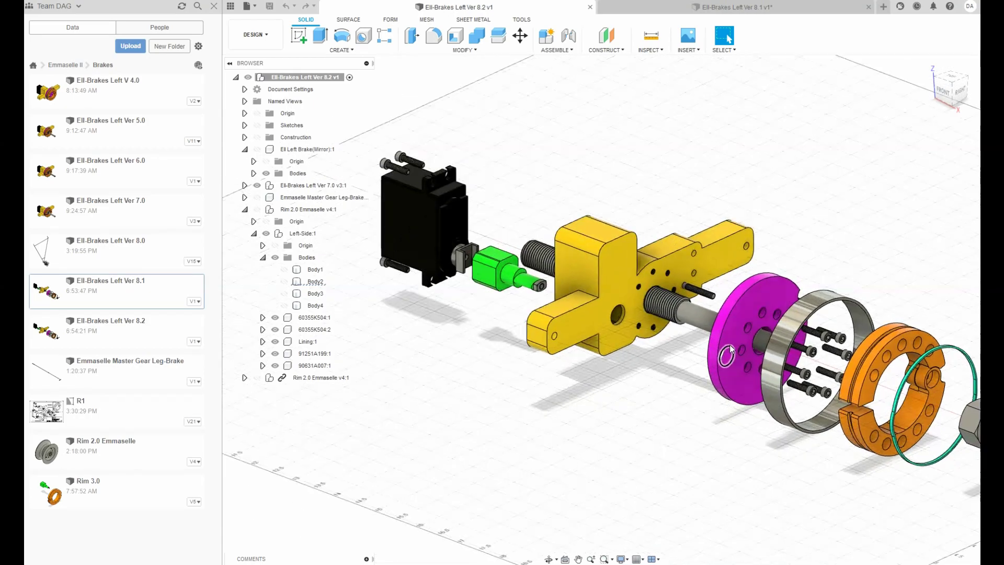
scroll(833, 348, "up", 3)
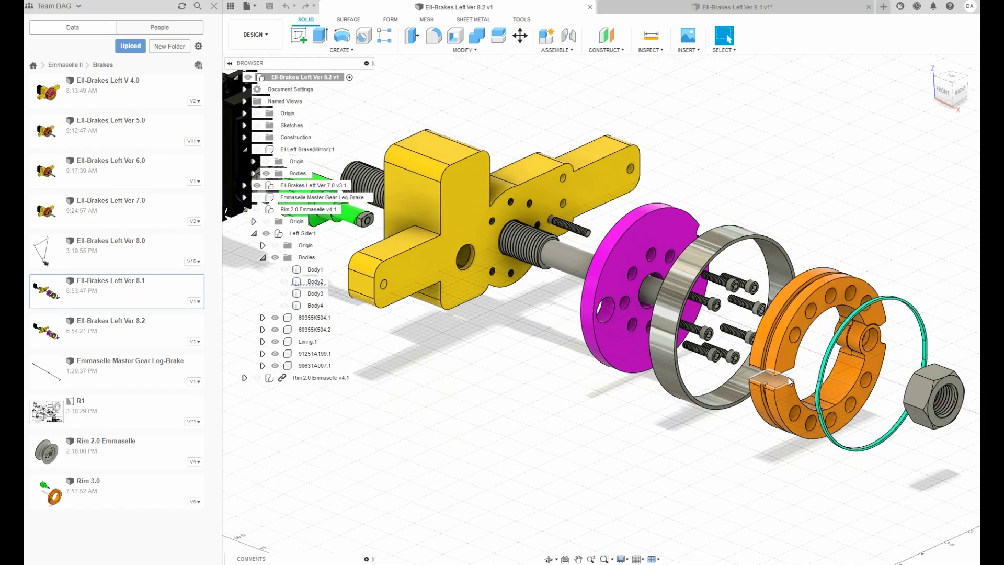
scroll(731, 355, "down", 4)
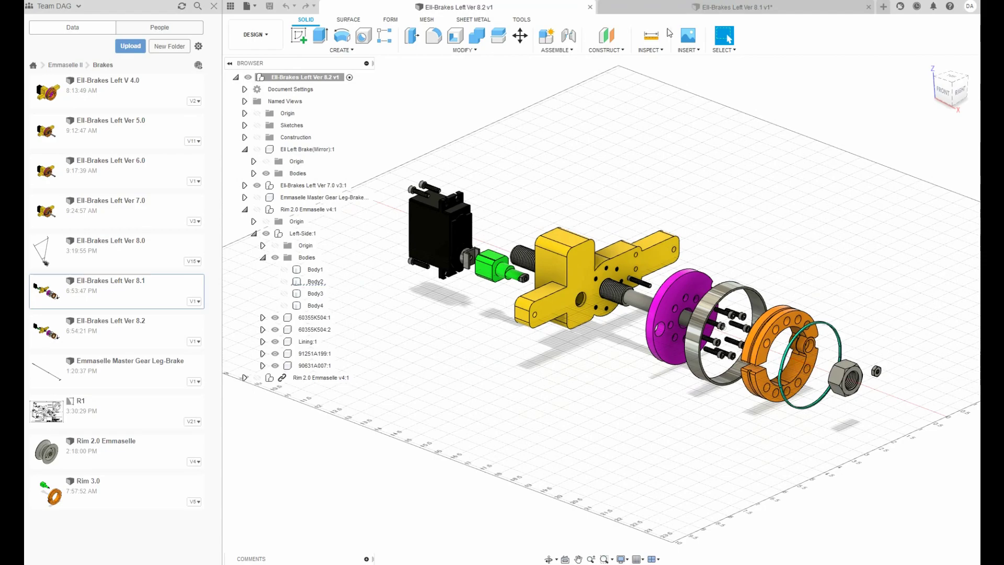
Return to the Ell-Brakes Left Ver 8.1 design and examine the assembled brake mounted at the lower end of the gear leg.
left_click(669, 10)
scroll(560, 359, "up", 2)
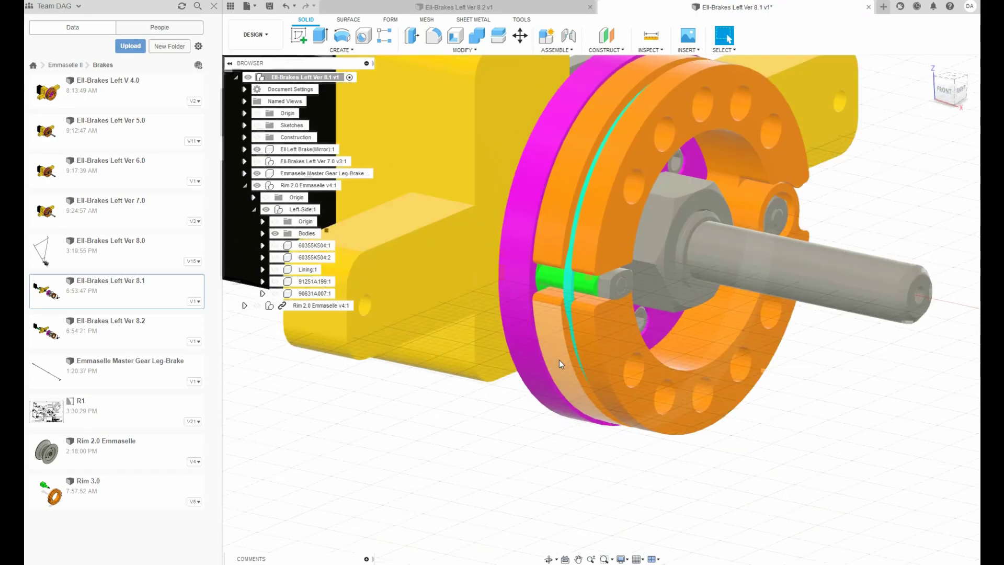
scroll(567, 348, "down", 4)
left_click_drag(625, 215, 674, 219)
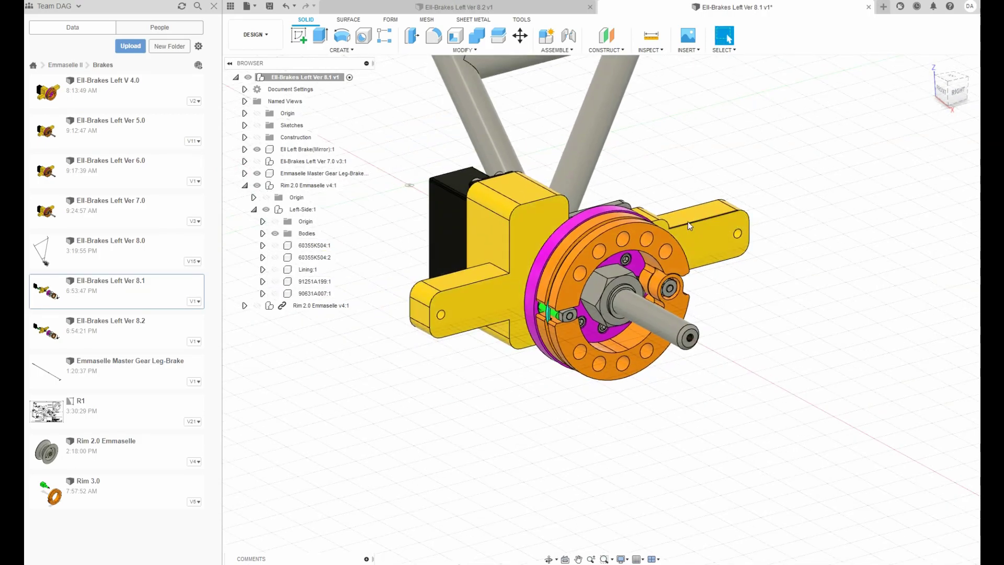
key("Escape")
scroll(632, 258, "up", 2)
scroll(632, 258, "up", 1)
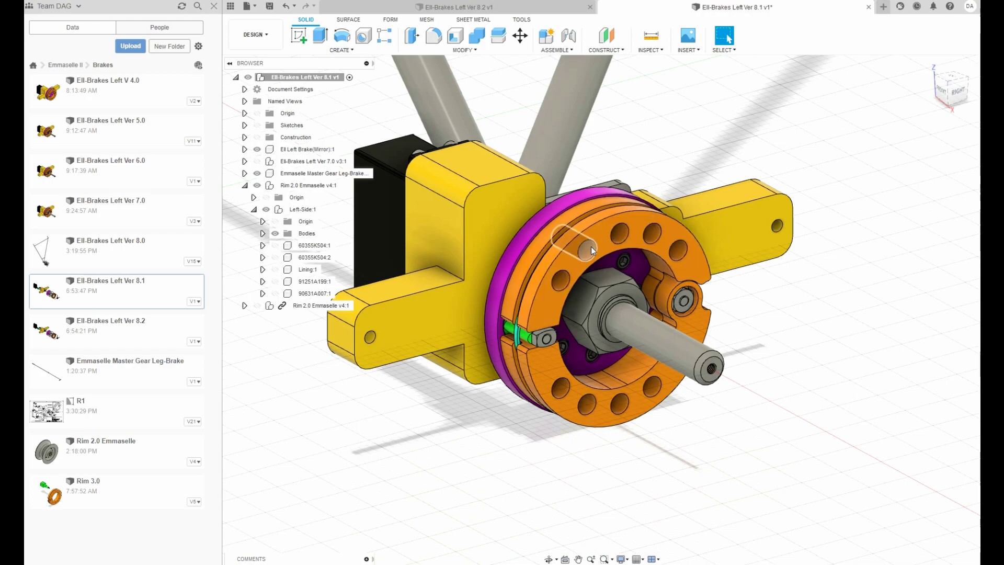
scroll(588, 283, "down", 4)
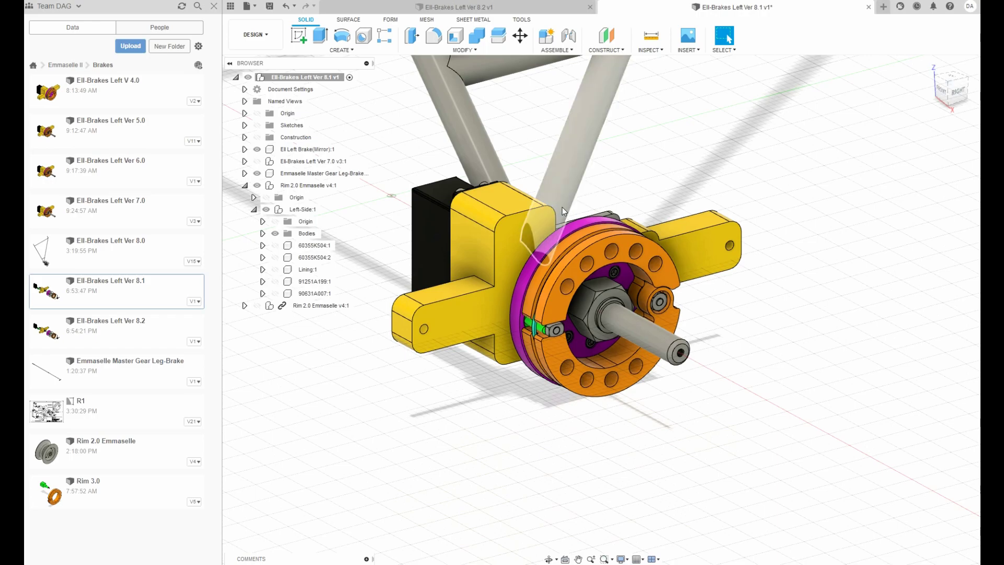
Examine the servo and threaded axle behind the brake, and how the brake sits on the complete gear leg frame.
left_click_drag(562, 207, 660, 202)
key("Escape")
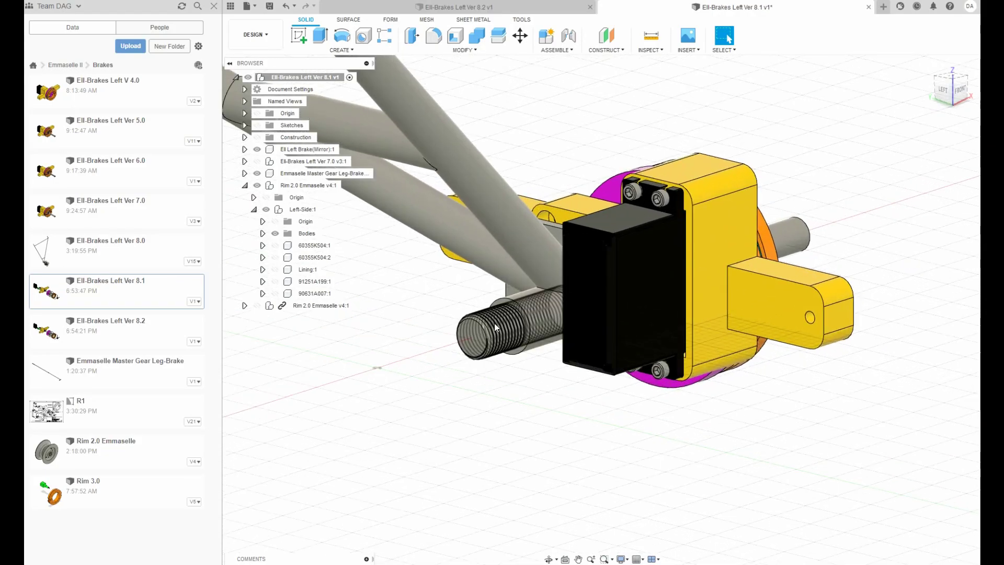
left_click_drag(640, 253, 516, 224)
scroll(731, 238, "up", 6)
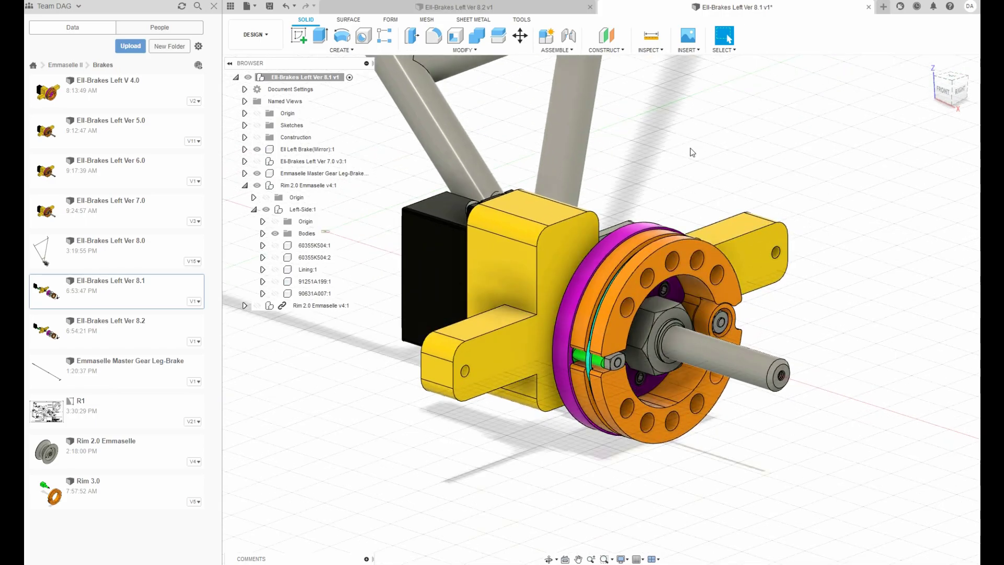
scroll(658, 263, "down", 4)
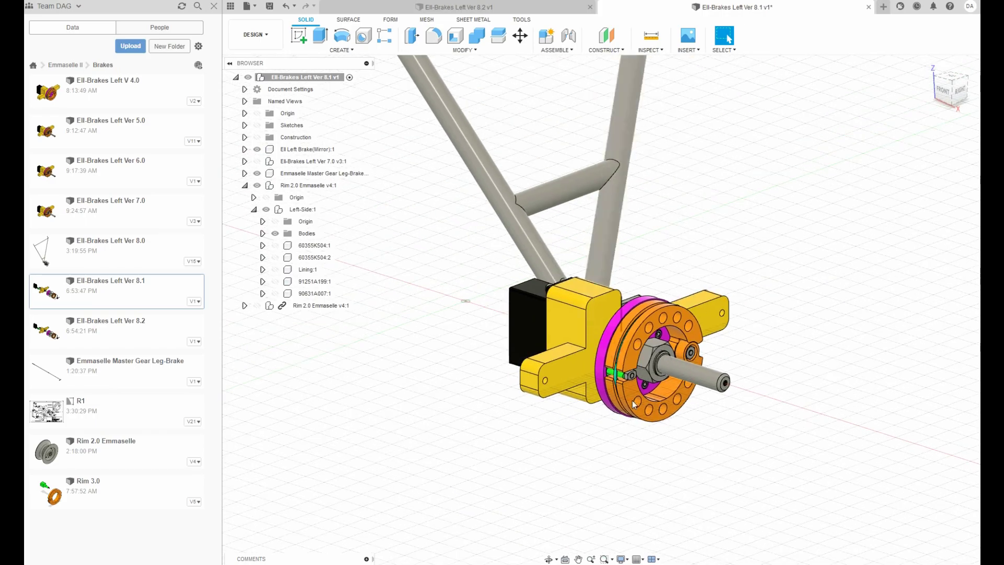
scroll(634, 404, "down", 5)
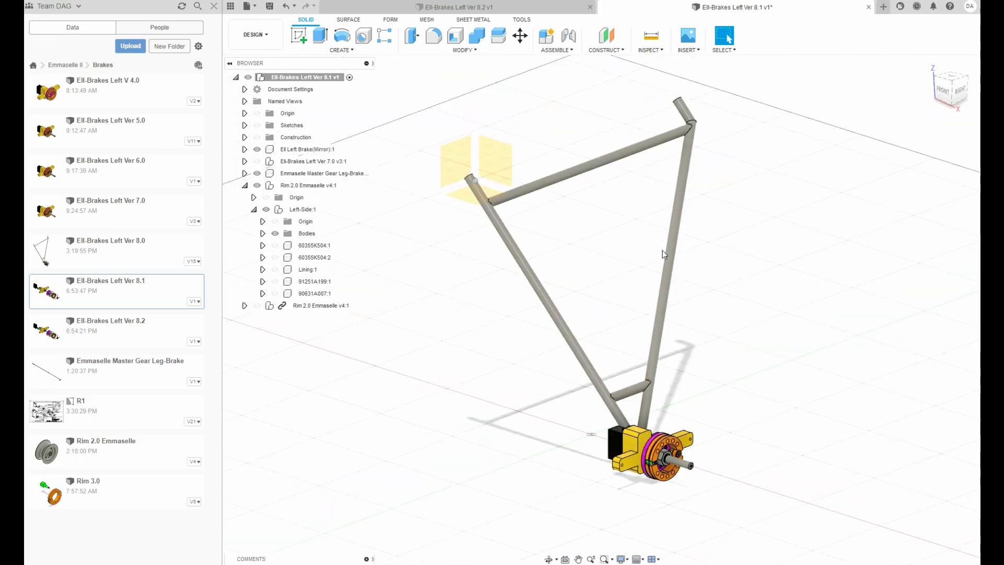
scroll(620, 176, "down", 2)
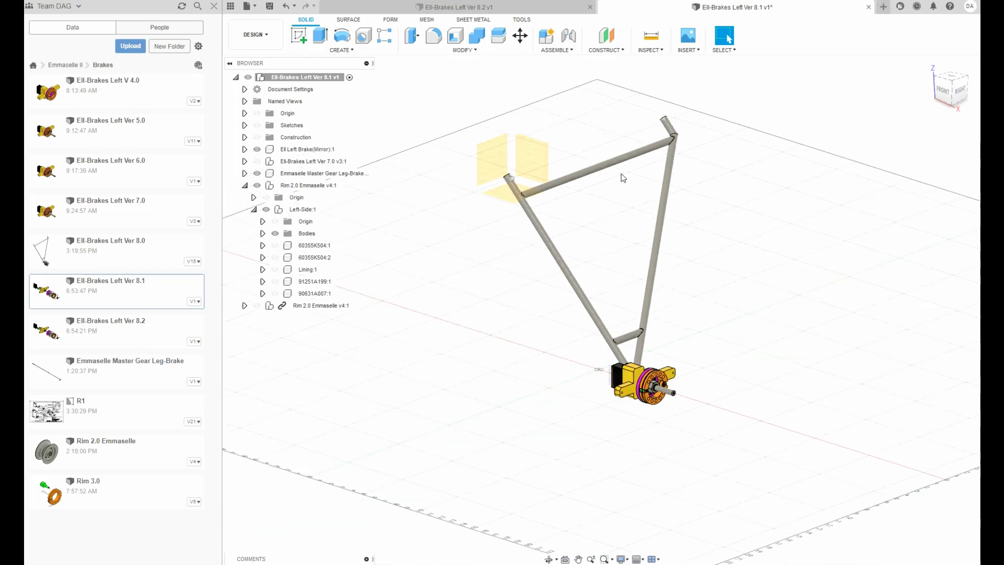
scroll(650, 387, "up", 6)
scroll(653, 379, "up", 3)
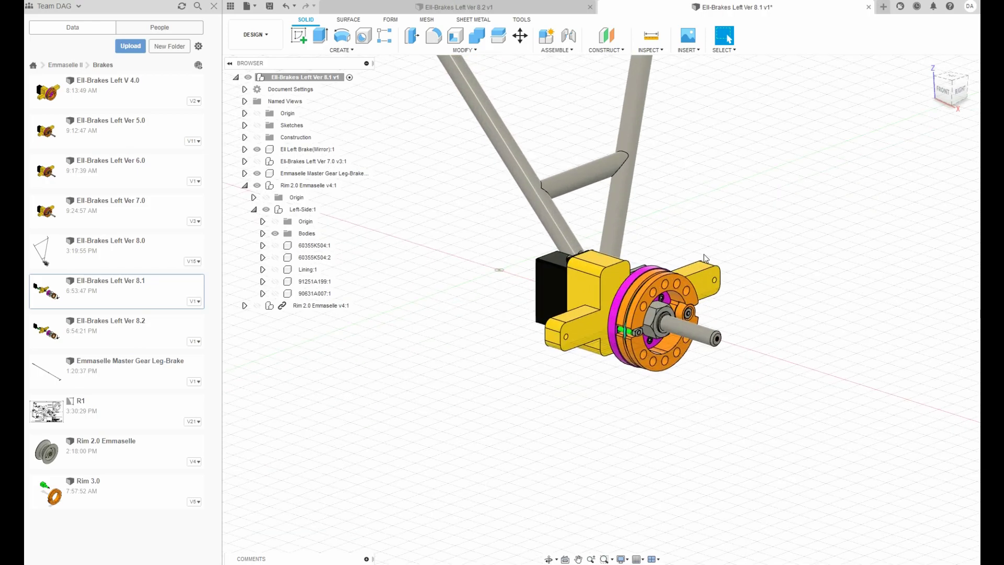